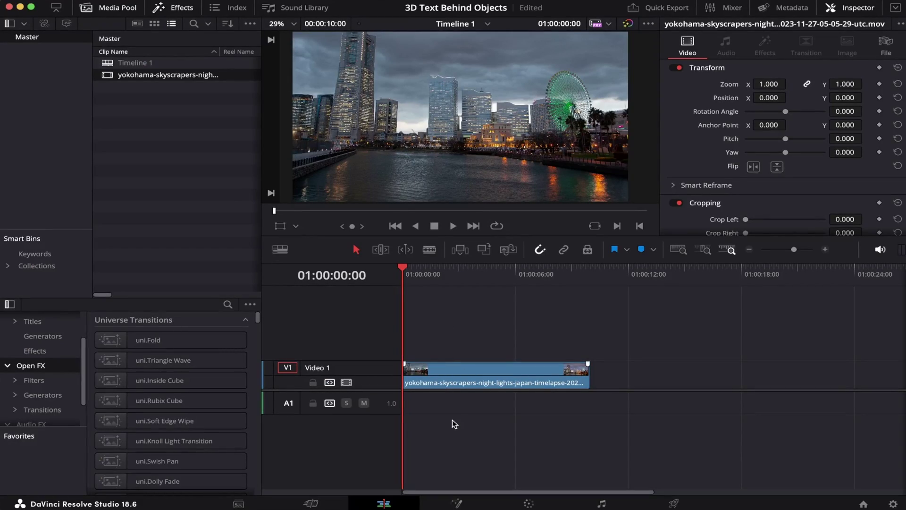
Step: Convert the Yokohama skyline timeline clip into a new Fusion clip, Fusion Clip 1
{"action": "right_click", "coordinate": [454, 372]}
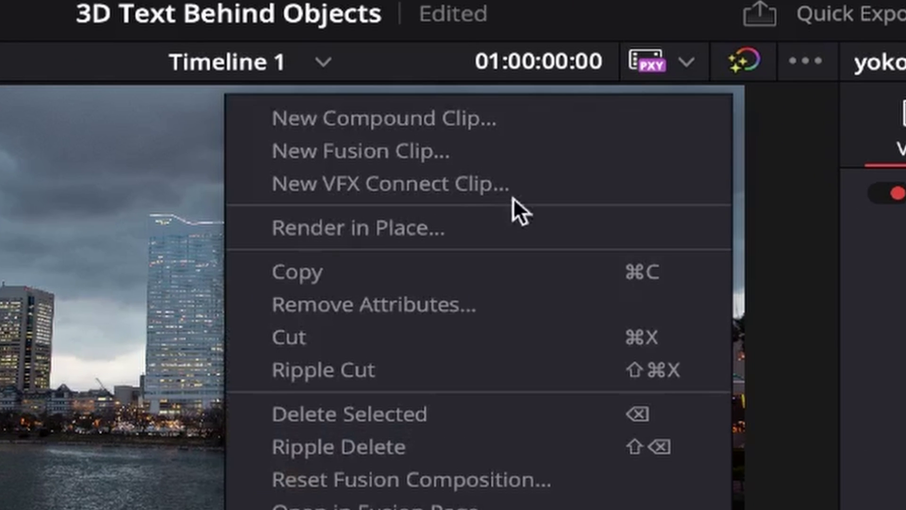
{"action": "left_click", "coordinate": [466, 121]}
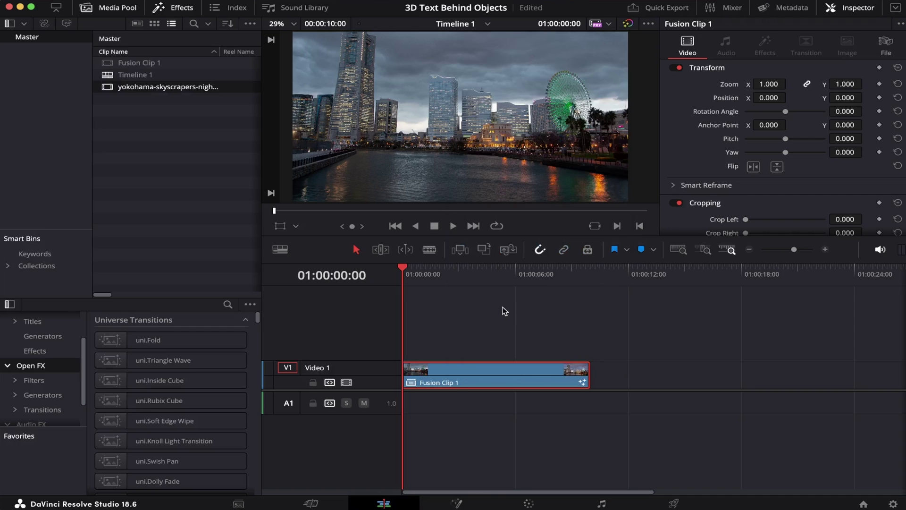
Step: Switch to the Fusion page and arrange the MediaIn1 and MediaOut1 nodes in the node graph
{"action": "left_click", "coordinate": [465, 498]}
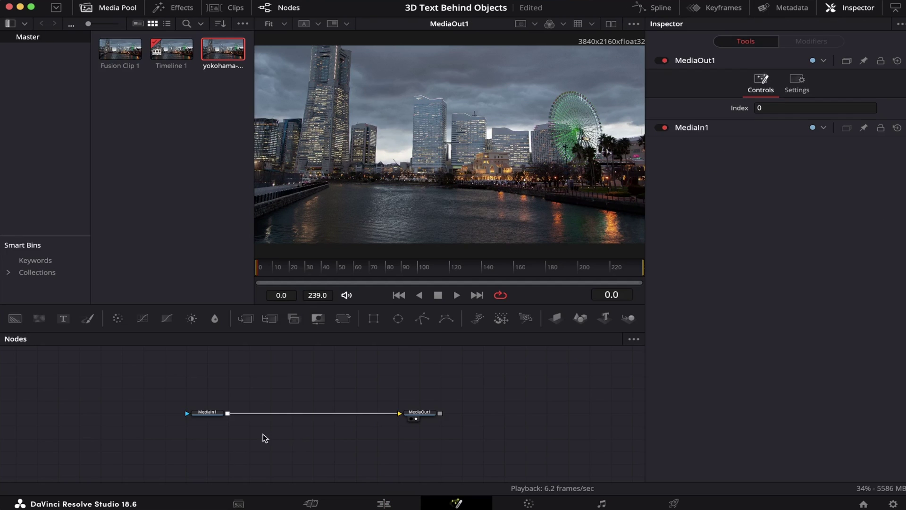
{"action": "left_click", "coordinate": [206, 413]}
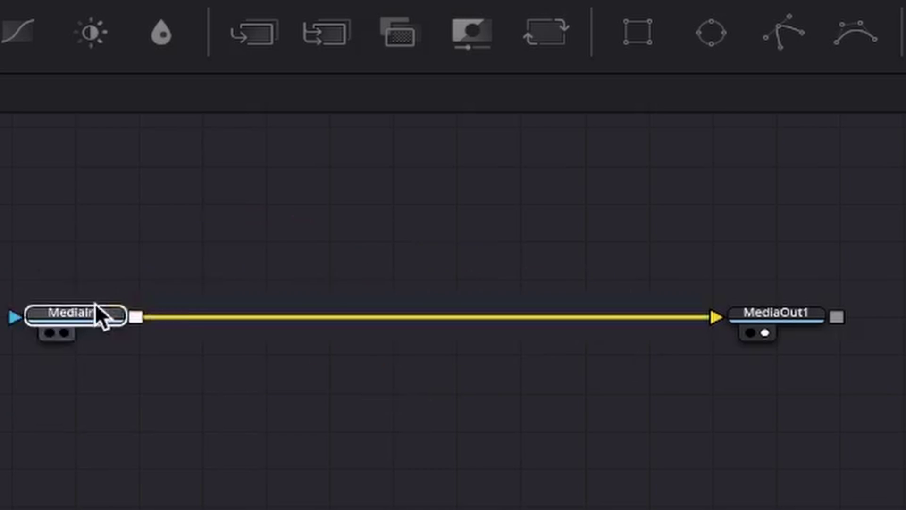
{"action": "left_click_drag", "start_coordinate": [96, 304], "coordinate": [160, 305]}
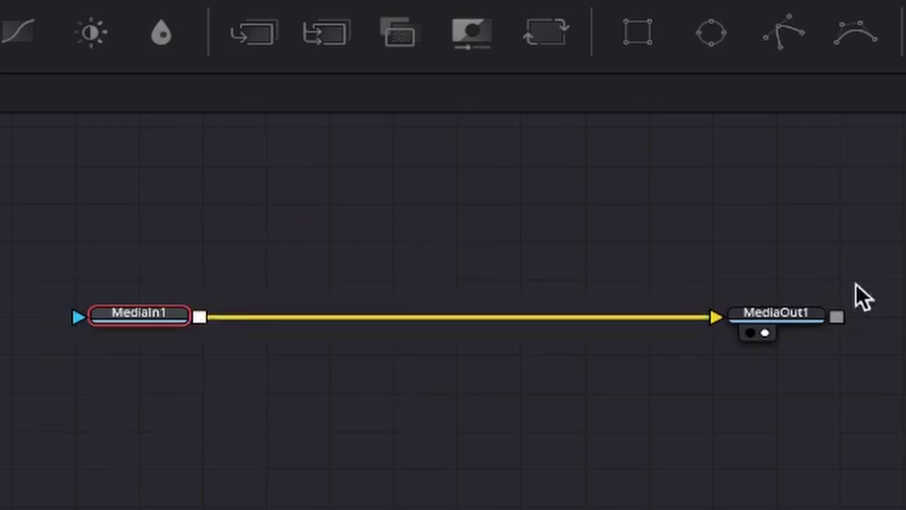
{"action": "left_click", "coordinate": [802, 312]}
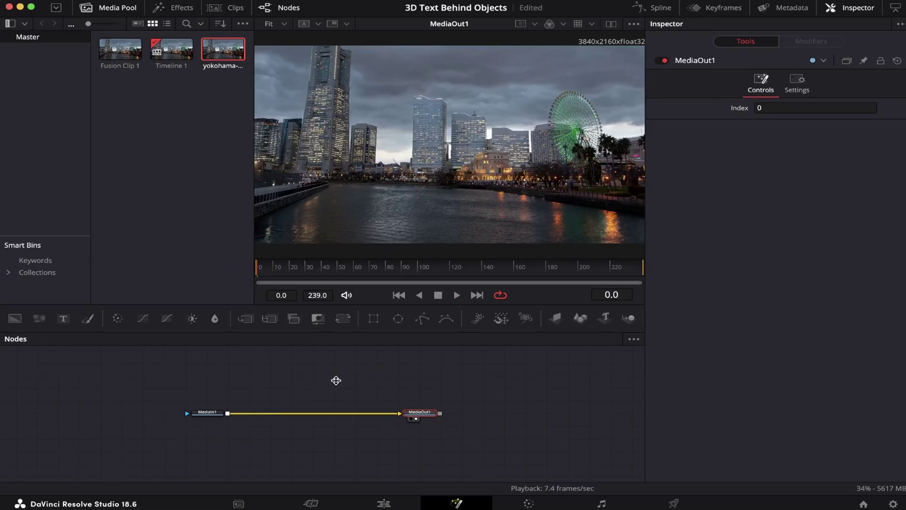
{"action": "left_click", "coordinate": [300, 390]}
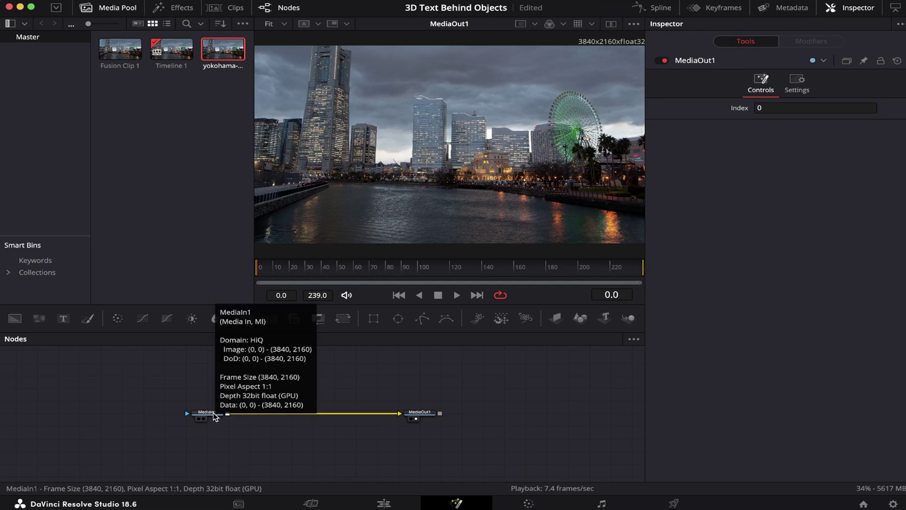
Step: Add a Planar Tracker node after MediaIn1 using the 'plan' tool search
{"action": "left_click", "coordinate": [207, 412]}
{"action": "key", "text": "shift+space"}
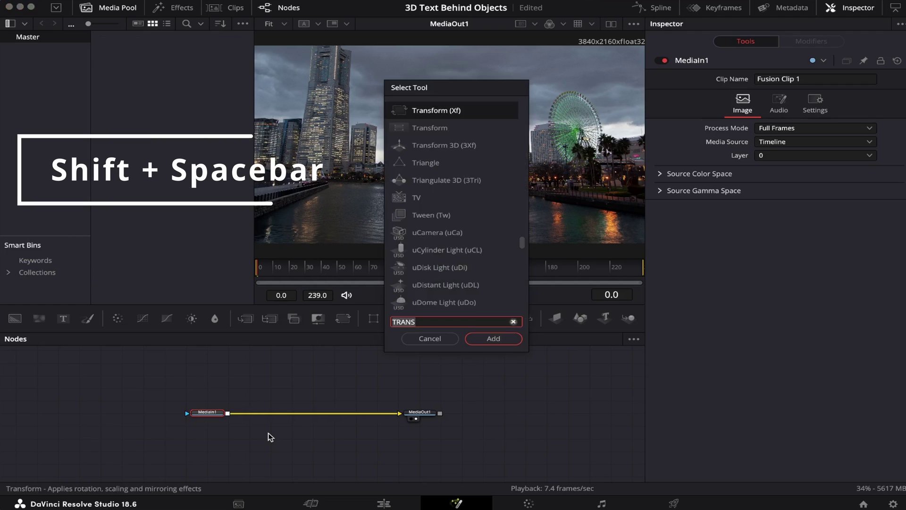
{"action": "type", "text": "plan"}
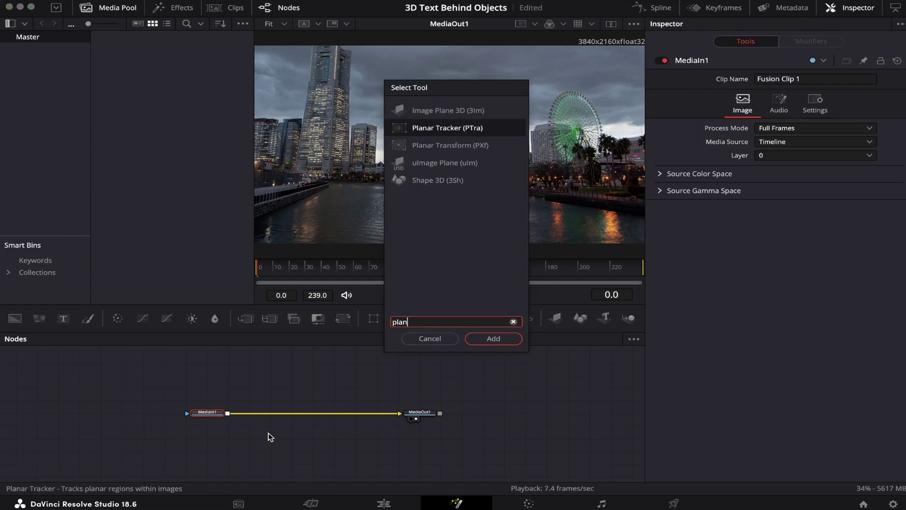
{"action": "left_click", "coordinate": [494, 339]}
Step: Zoom the viewer and outline the two central office towers as the tracking area
{"action": "left_click", "coordinate": [115, 9]}
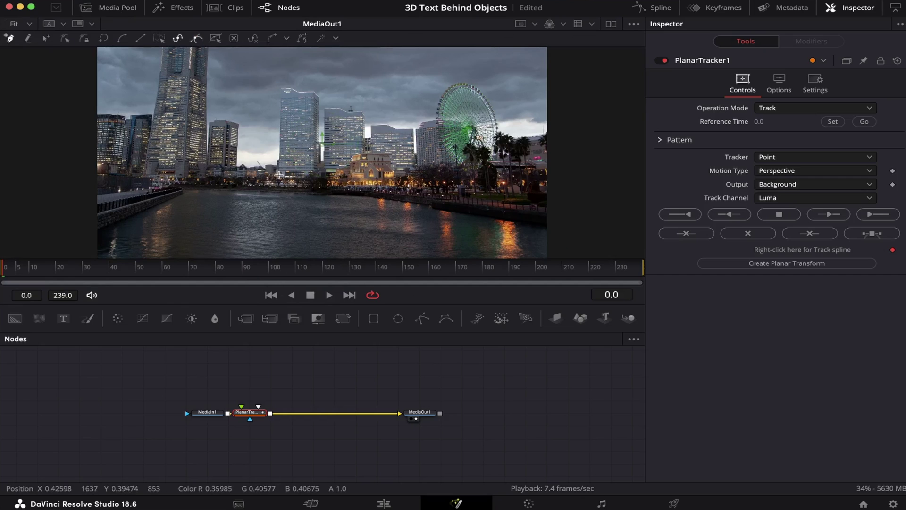
{"action": "scroll", "coordinate": [281, 117], "scroll_direction": "up", "scroll_amount": 3}
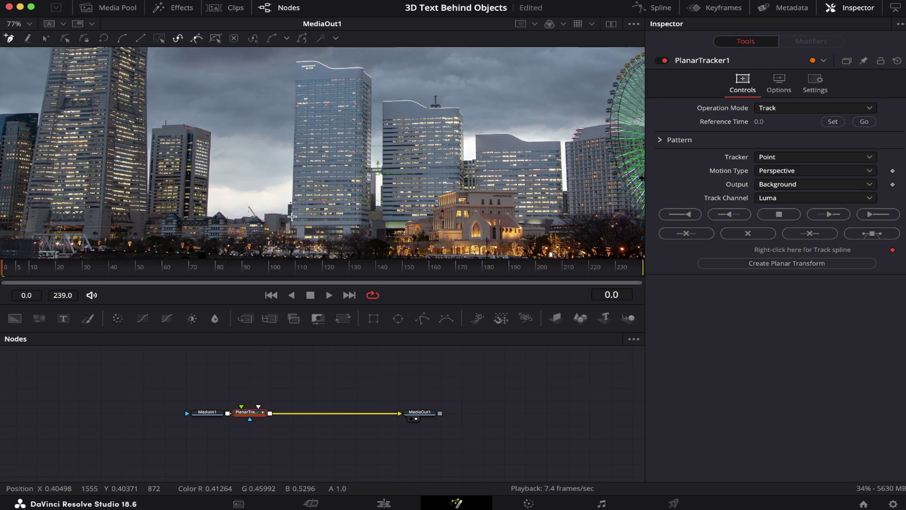
{"action": "left_click", "coordinate": [292, 216]}
{"action": "left_click", "coordinate": [296, 62]}
{"action": "left_click", "coordinate": [331, 68]}
{"action": "left_click", "coordinate": [373, 78]}
{"action": "left_click", "coordinate": [384, 166]}
{"action": "left_click", "coordinate": [412, 101]}
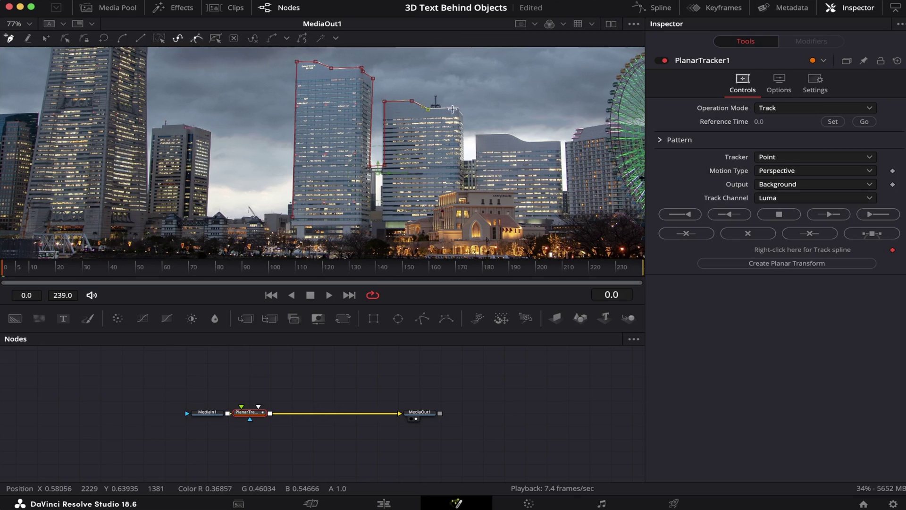
{"action": "left_click", "coordinate": [459, 109]}
{"action": "left_click", "coordinate": [464, 115]}
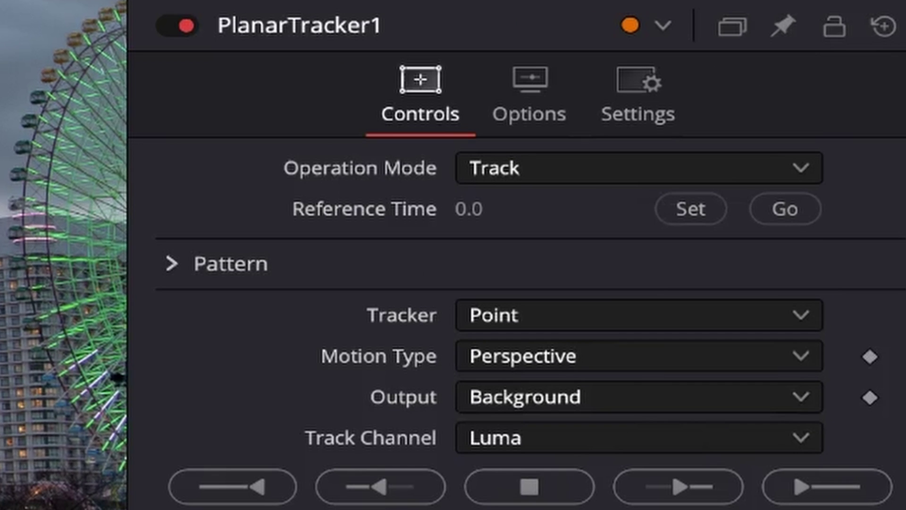
Step: Track the towers to frame 239 with Translation motion, then create a Planar Transform node
{"action": "left_click", "coordinate": [688, 207]}
{"action": "left_click", "coordinate": [499, 355]}
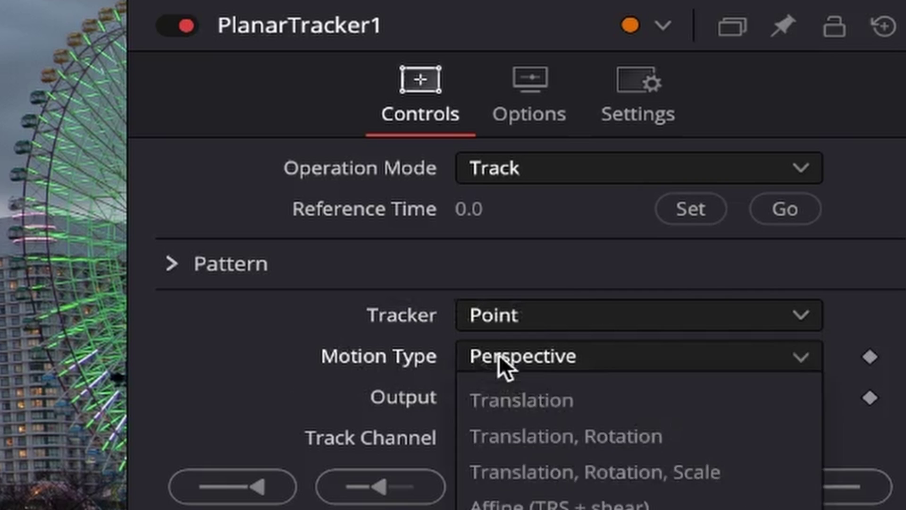
{"action": "left_click", "coordinate": [506, 389]}
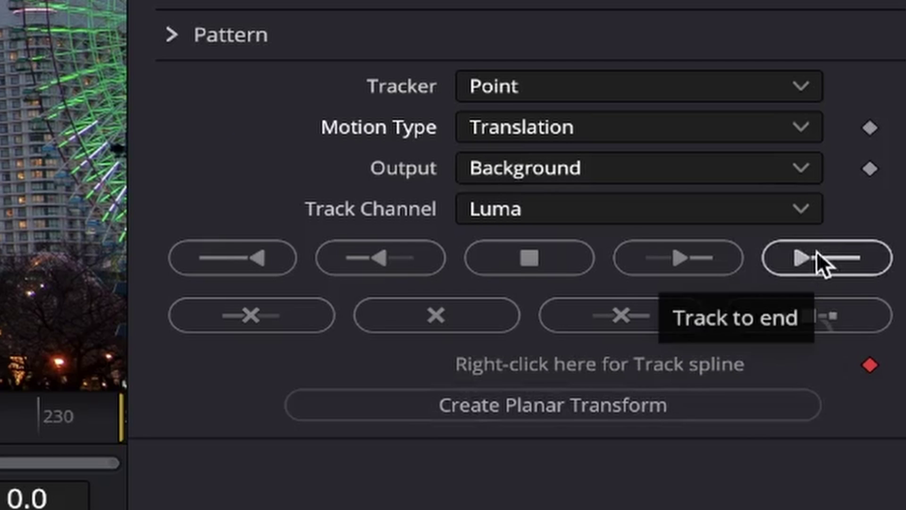
{"action": "left_click", "coordinate": [816, 251]}
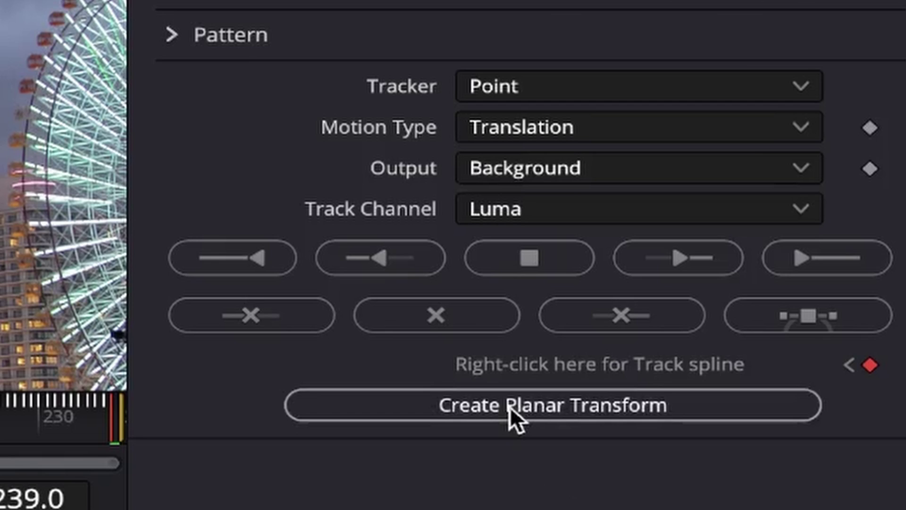
{"action": "left_click", "coordinate": [510, 407]}
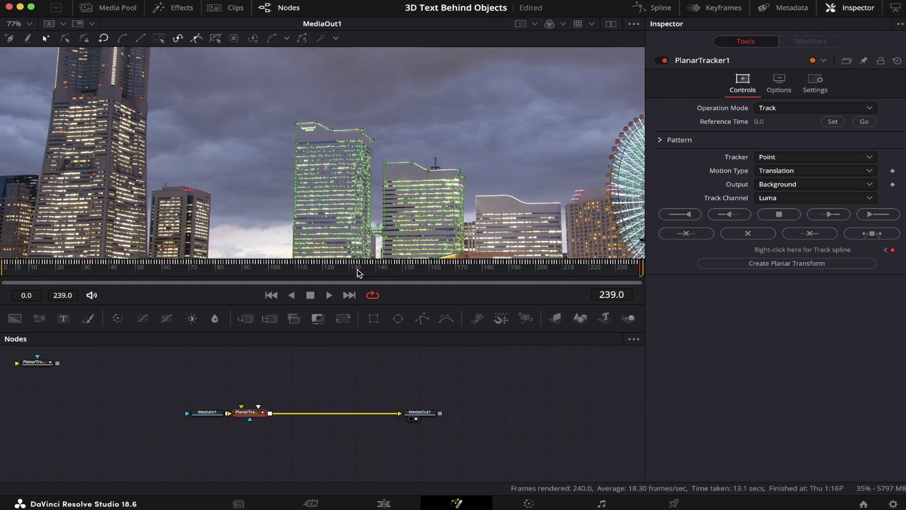
{"action": "left_click_drag", "start_coordinate": [34, 362], "coordinate": [100, 375]}
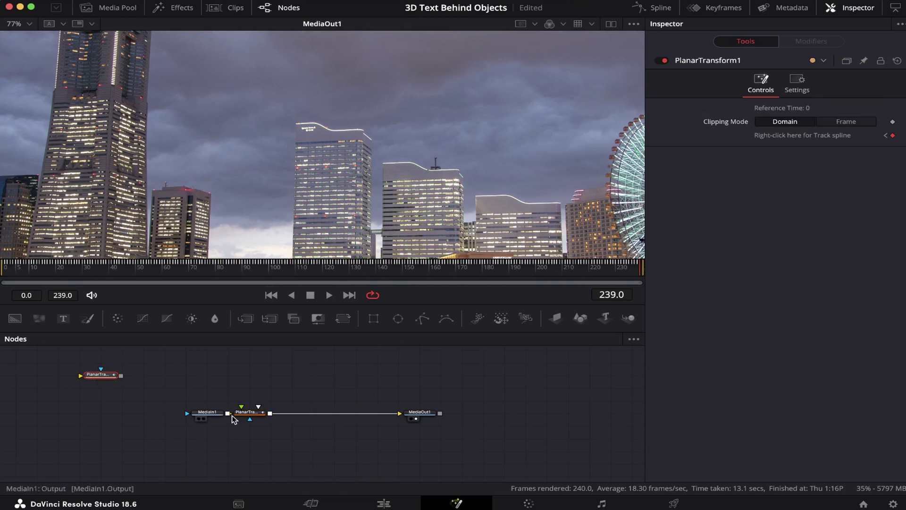
Step: Delete PlanarTracker1 and set the viewer zoom to Fit
{"action": "left_click", "coordinate": [713, 369]}
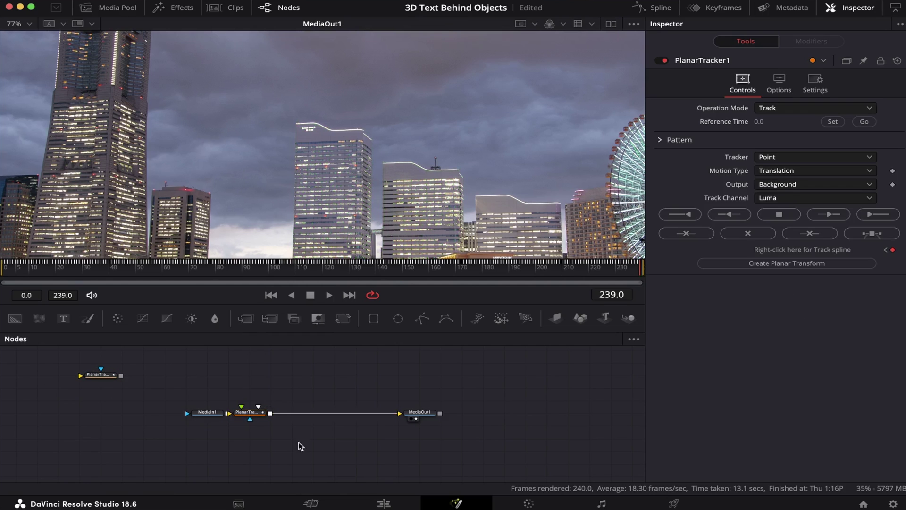
{"action": "left_click", "coordinate": [250, 412]}
{"action": "key", "text": "Delete"}
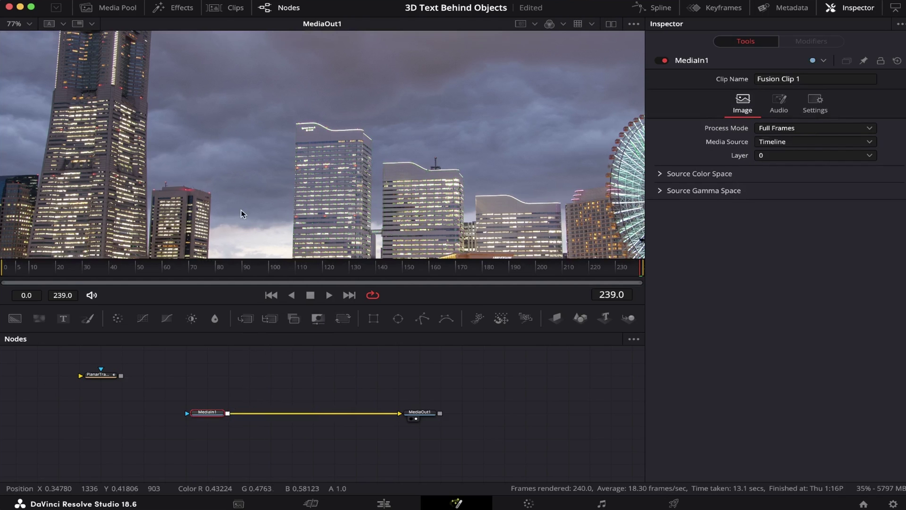
{"action": "left_click", "coordinate": [28, 23]}
{"action": "left_click", "coordinate": [15, 39]}
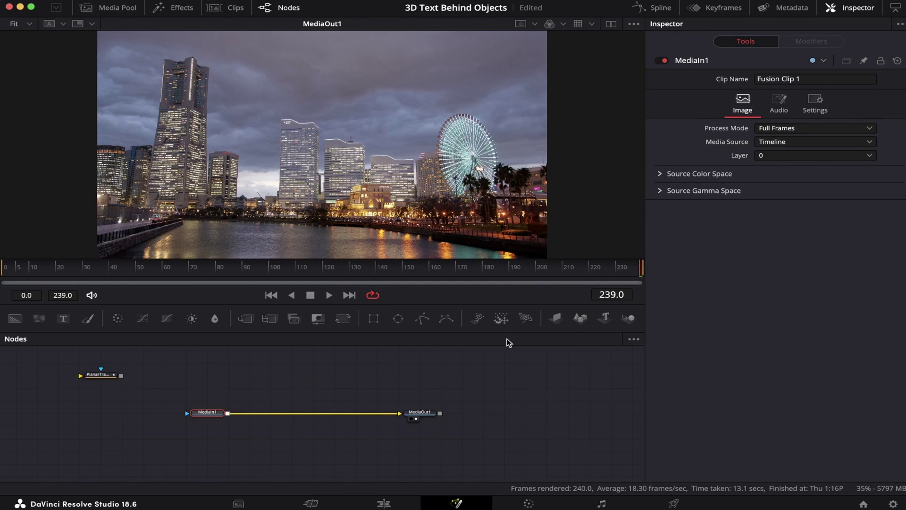
{"action": "left_click", "coordinate": [843, 6]}
Step: Add Text3D1 feeding Renderer3D1, merged over the footage through Merge1
{"action": "left_click", "coordinate": [703, 318]}
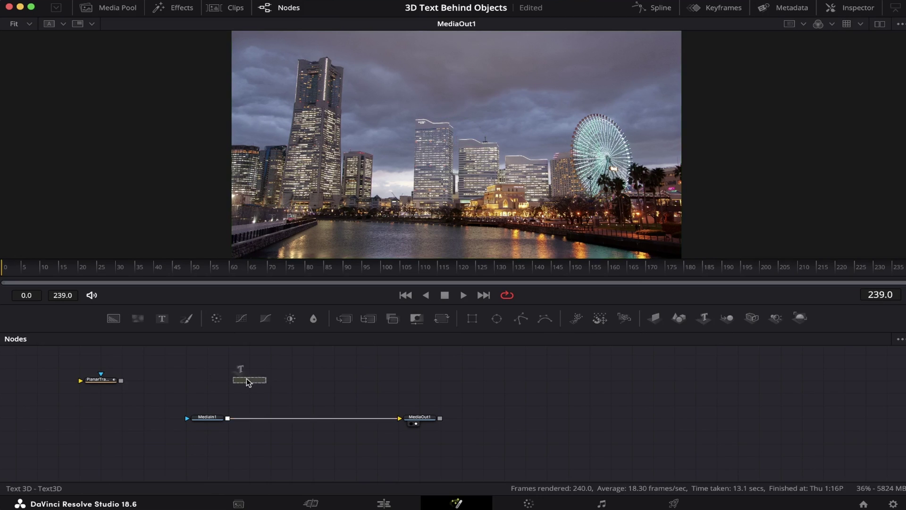
{"action": "left_click_drag", "start_coordinate": [800, 318], "coordinate": [279, 387]}
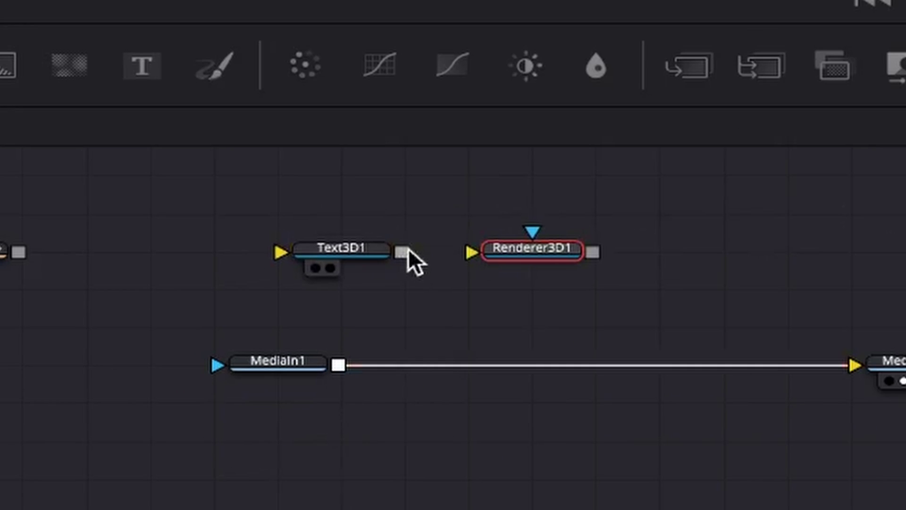
{"action": "left_click_drag", "start_coordinate": [408, 251], "coordinate": [474, 251]}
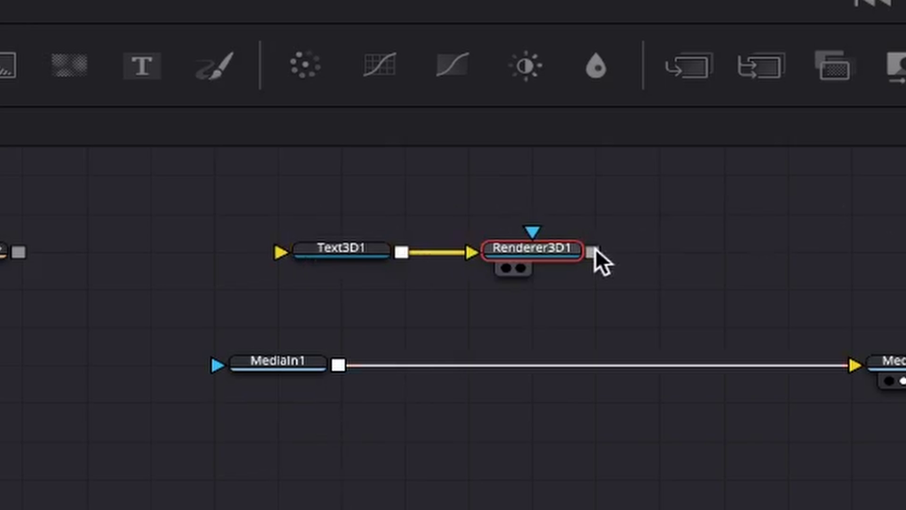
{"action": "left_click_drag", "start_coordinate": [595, 251], "coordinate": [350, 366]}
Step: Set Text3D1's text content to '3D'
{"action": "left_click", "coordinate": [230, 382]}
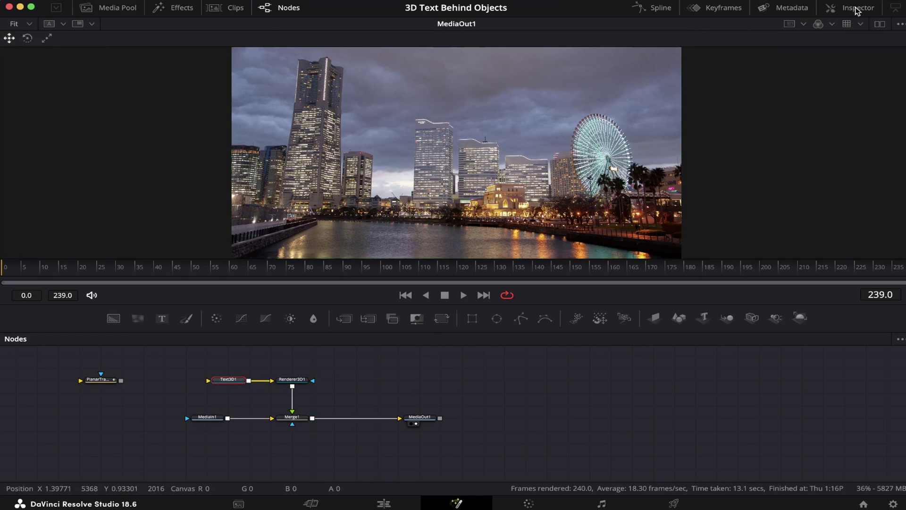
{"action": "left_click", "coordinate": [831, 8]}
{"action": "left_click", "coordinate": [708, 140]}
{"action": "type", "text": "3D"}
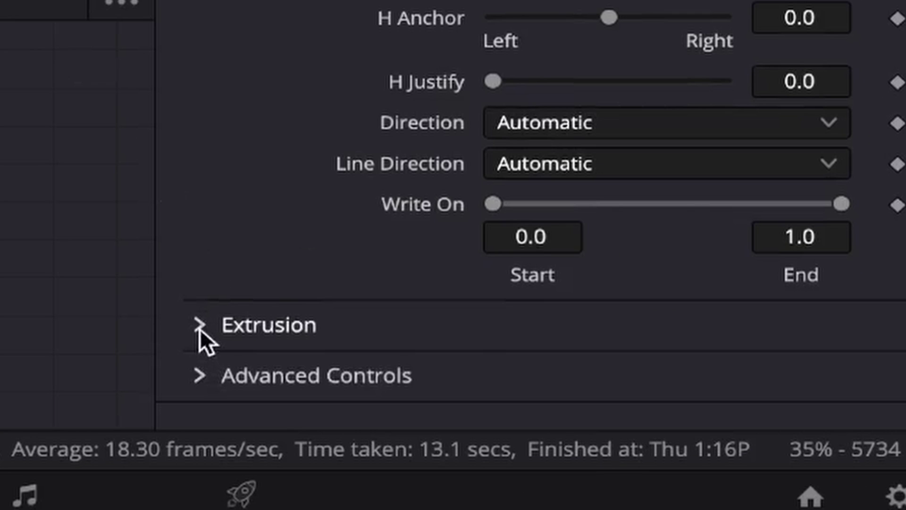
Step: Set the 3D text's extrusion depth to 0.0803
{"action": "left_click", "coordinate": [200, 325]}
{"action": "scroll", "coordinate": [494, 262], "scroll_direction": "down", "scroll_amount": 3}
{"action": "left_click_drag", "start_coordinate": [493, 261], "coordinate": [588, 272]}
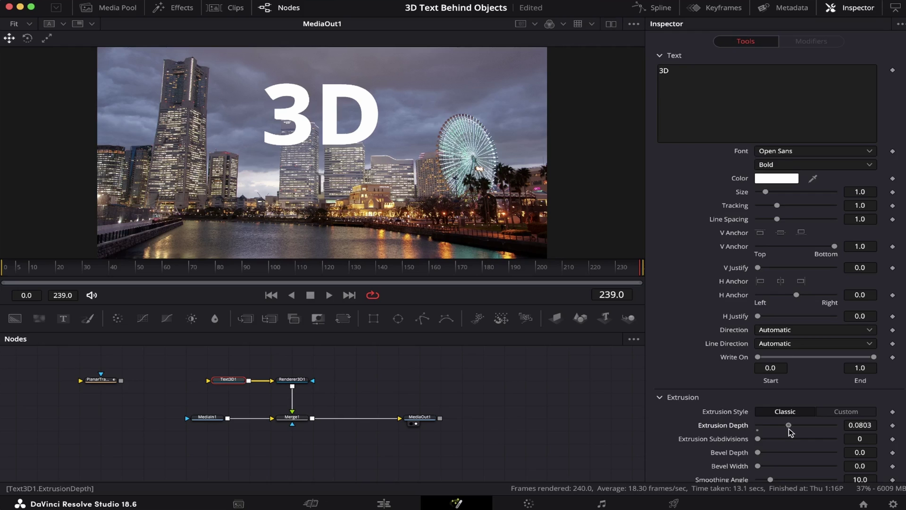
{"action": "scroll", "coordinate": [807, 265], "scroll_direction": "up", "scroll_amount": 2}
Step: Rotate the 3D text to 80.9 on the Y axis and nudge Text3D1 left
{"action": "left_click", "coordinate": [829, 87]}
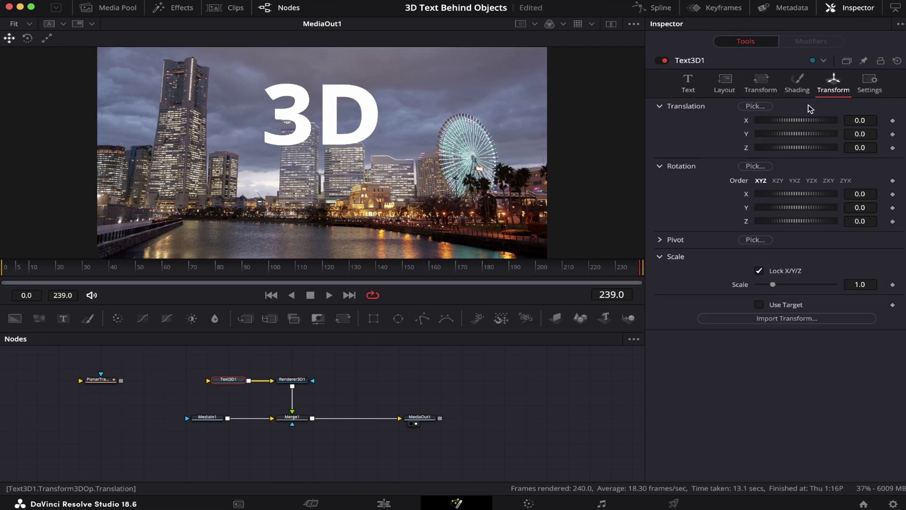
{"action": "mouse_move", "coordinate": [774, 209]}
{"action": "left_mouse_down"}
{"action": "mouse_move", "coordinate": [799, 216]}
{"action": "mouse_move", "coordinate": [774, 210]}
{"action": "left_mouse_up"}
{"action": "left_click_drag", "start_coordinate": [232, 380], "coordinate": [212, 382]}
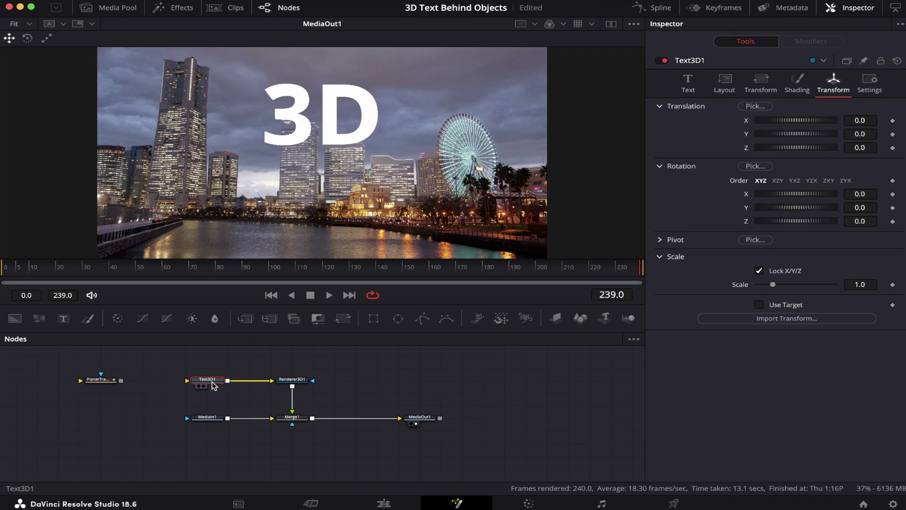
Step: Add a Replace Material 3D node after Text3D1 via the 'repla' tool search
{"action": "key", "text": "shift+space"}
{"action": "type", "text": "plan"}
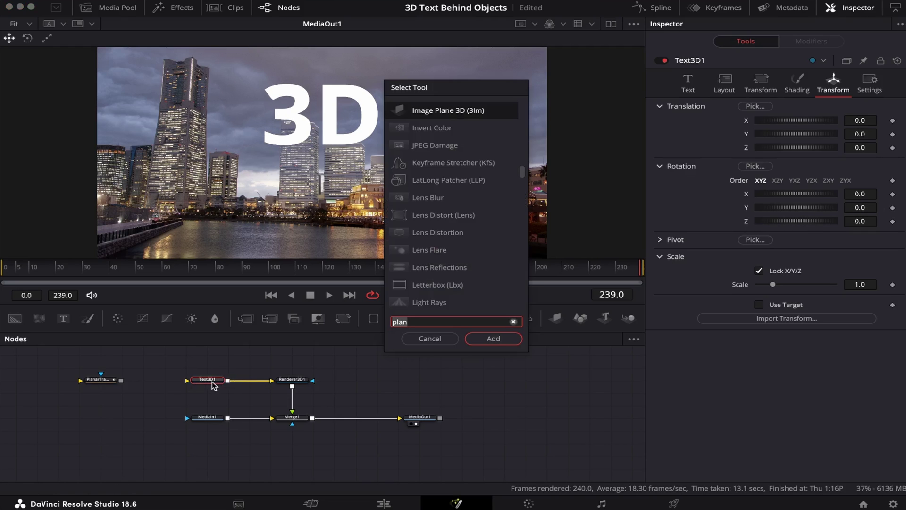
{"action": "key", "text": "BackSpace"}
{"action": "key", "text": "BackSpace"}
{"action": "key", "text": "BackSpace"}
{"action": "key", "text": "BackSpace"}
{"action": "type", "text": "repla"}
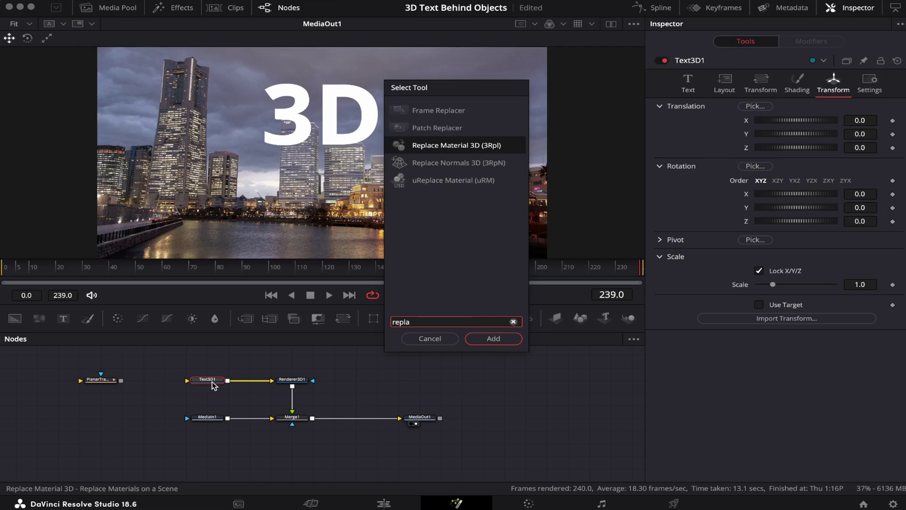
{"action": "key", "text": "Return"}
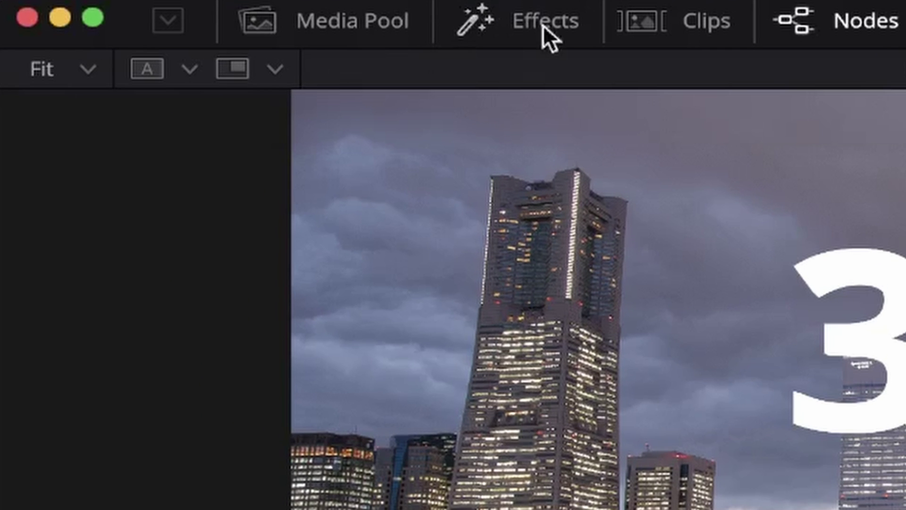
Step: Drag the Chrome shader from Templates > Fusion > Shaders into ReplaceMaterial3D1's material input
{"action": "left_click", "coordinate": [184, 8]}
{"action": "left_click", "coordinate": [16, 171]}
{"action": "left_click", "coordinate": [52, 236]}
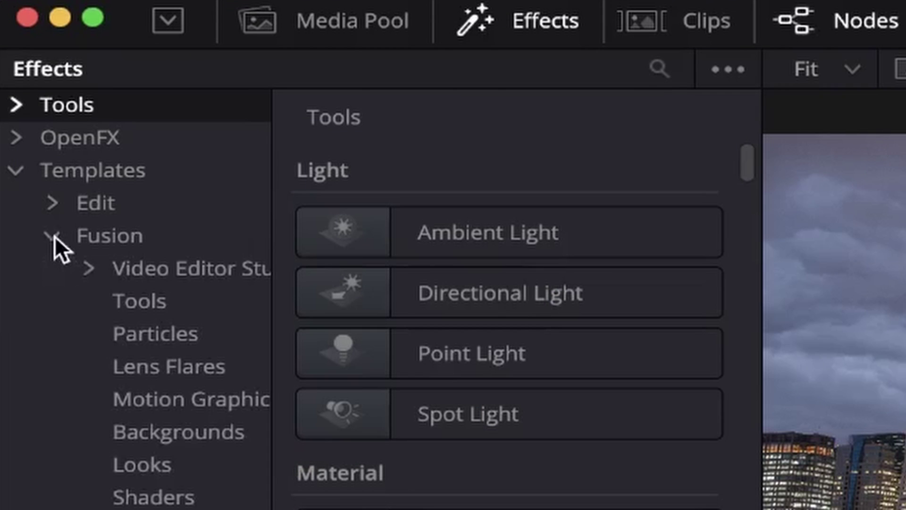
{"action": "left_click", "coordinate": [152, 495]}
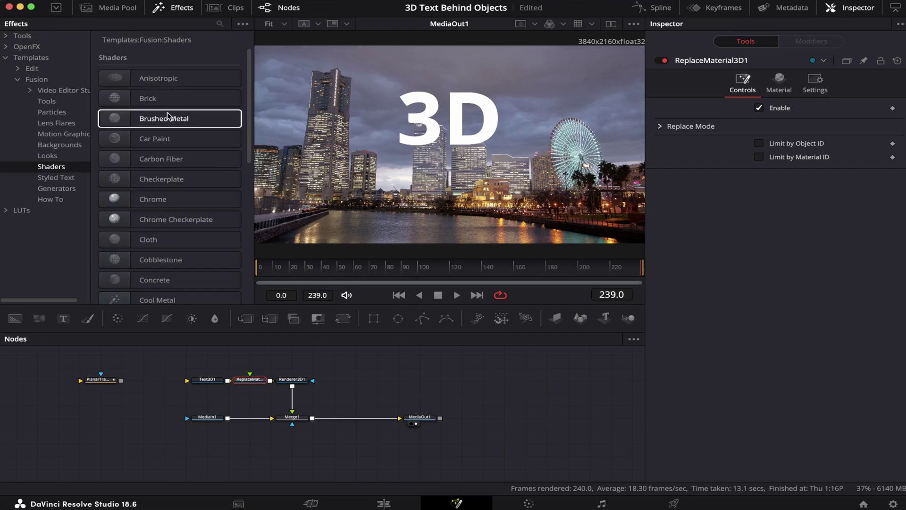
{"action": "scroll", "coordinate": [176, 259], "scroll_direction": "down", "scroll_amount": 5}
{"action": "scroll", "coordinate": [173, 253], "scroll_direction": "up", "scroll_amount": 5}
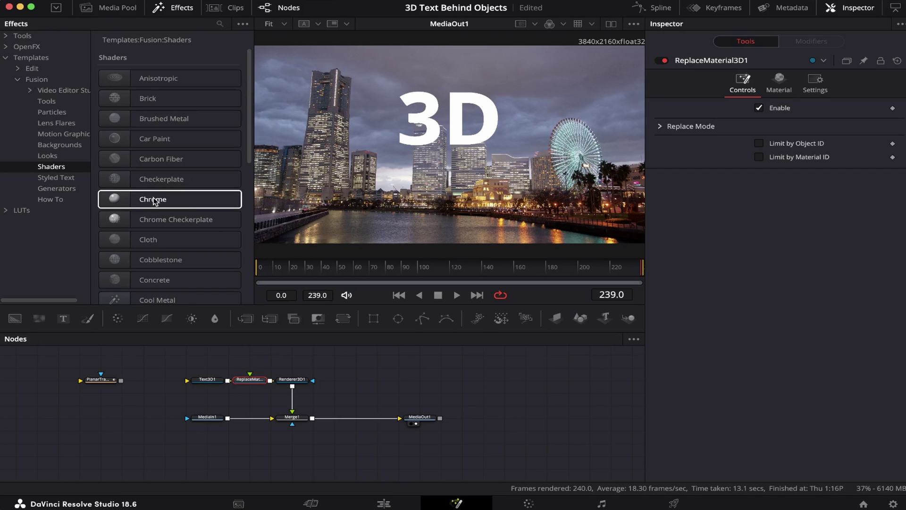
{"action": "left_click_drag", "start_coordinate": [153, 202], "coordinate": [257, 357]}
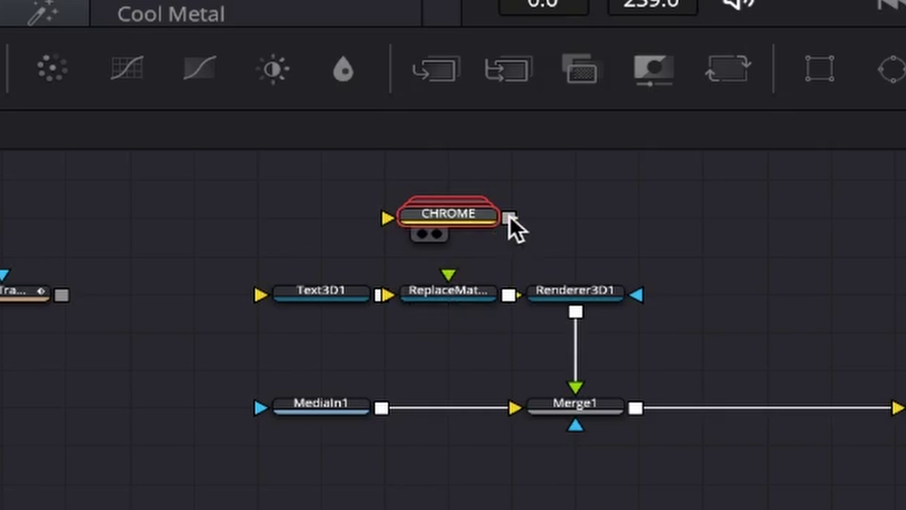
{"action": "left_click_drag", "start_coordinate": [510, 216], "coordinate": [448, 273]}
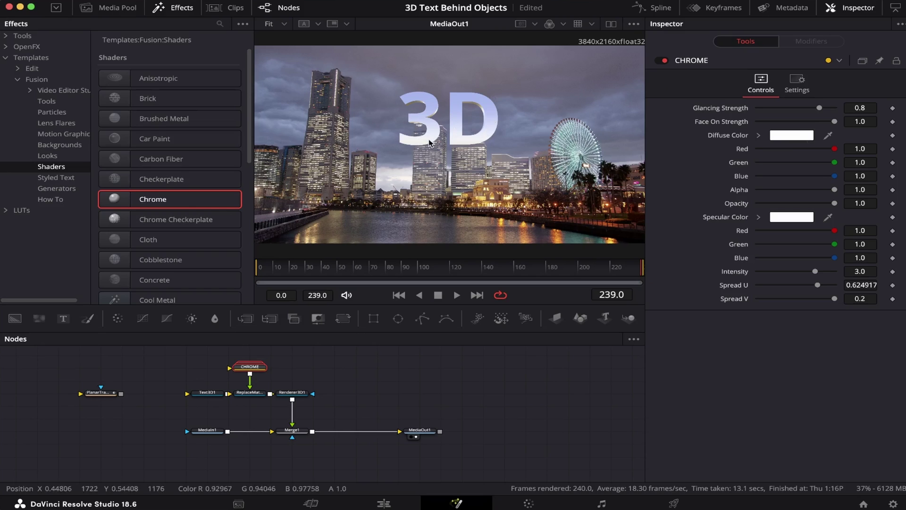
Step: Reduce Text3D1's size to 0.71
{"action": "left_click", "coordinate": [176, 7]}
{"action": "left_click", "coordinate": [207, 392]}
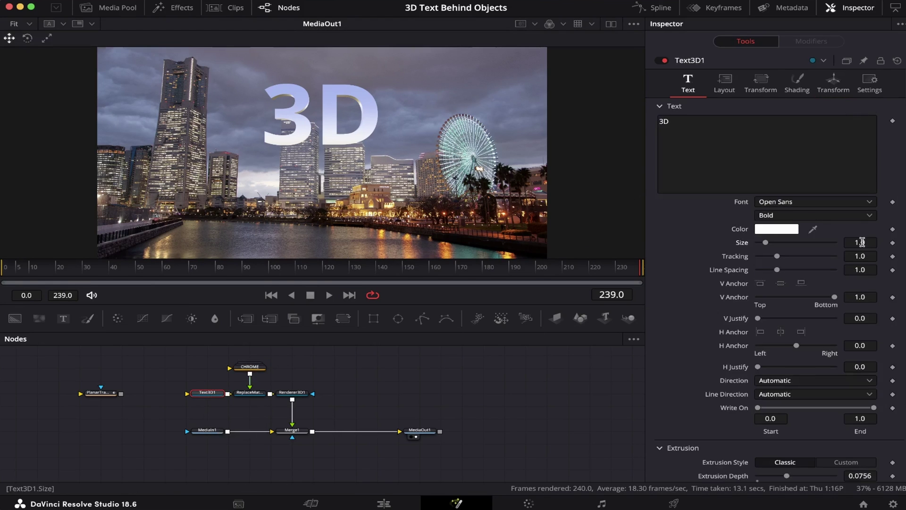
{"action": "left_click_drag", "start_coordinate": [860, 243], "coordinate": [844, 242]}
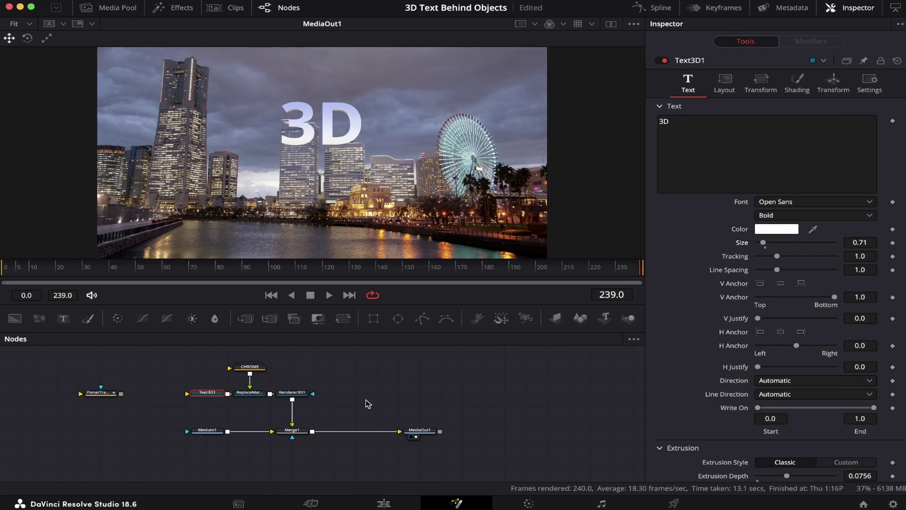
Step: Copy and paste MediaIn1 to create MediaIn1_1
{"action": "left_click", "coordinate": [210, 432]}
{"action": "key", "text": "super+c"}
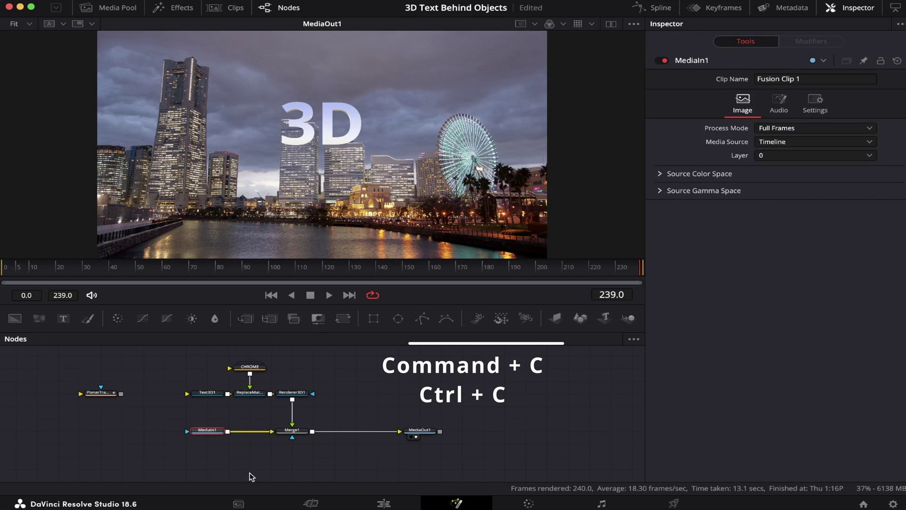
{"action": "left_click", "coordinate": [354, 409]}
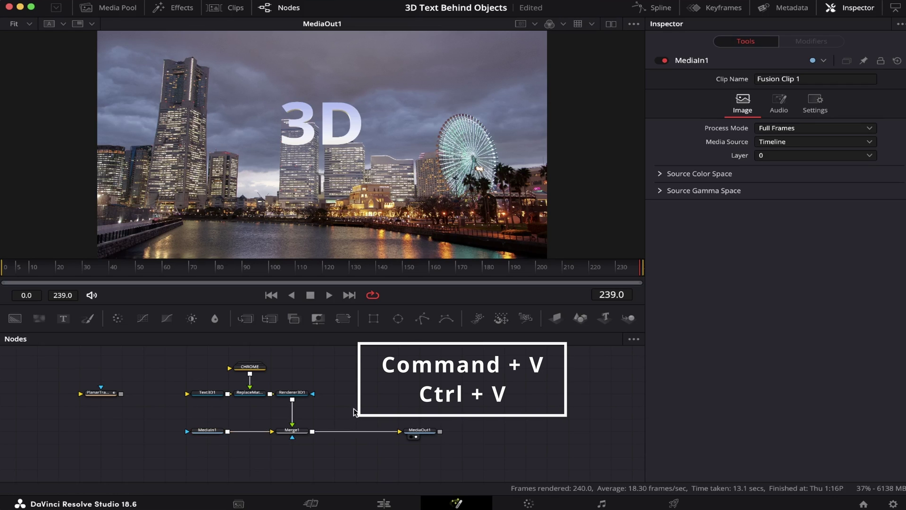
{"action": "key", "text": "super+v"}
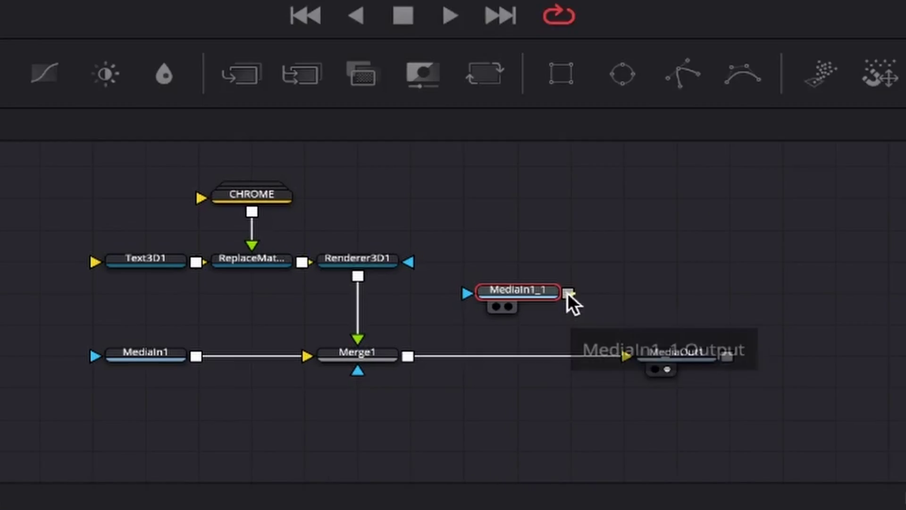
Step: Drop MediaIn1_1 onto the Merge1–MediaOut1 link, creating Merge2 with it as foreground
{"action": "left_click_drag", "start_coordinate": [376, 406], "coordinate": [312, 430]}
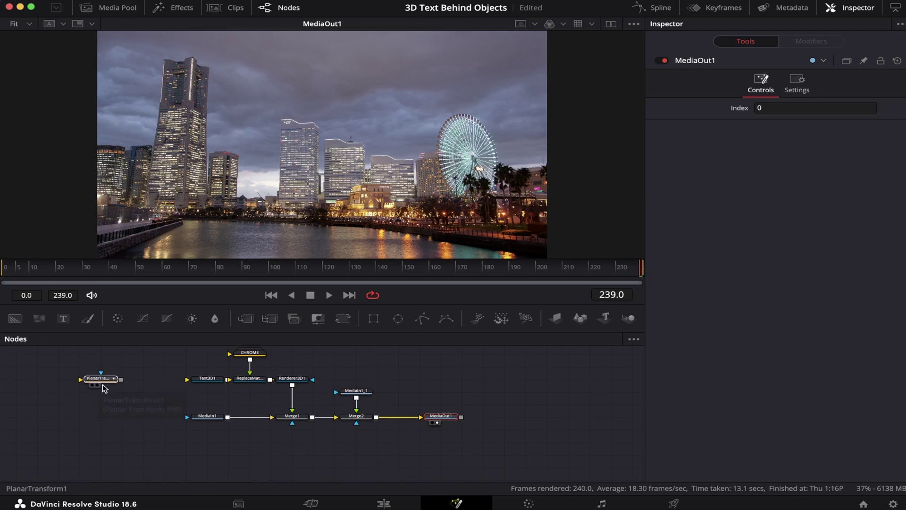
Step: Wire PlanarTransform1 into Merge2's mask input and feed it a new Polygon1 mask
{"action": "left_click_drag", "start_coordinate": [96, 381], "coordinate": [357, 423]}
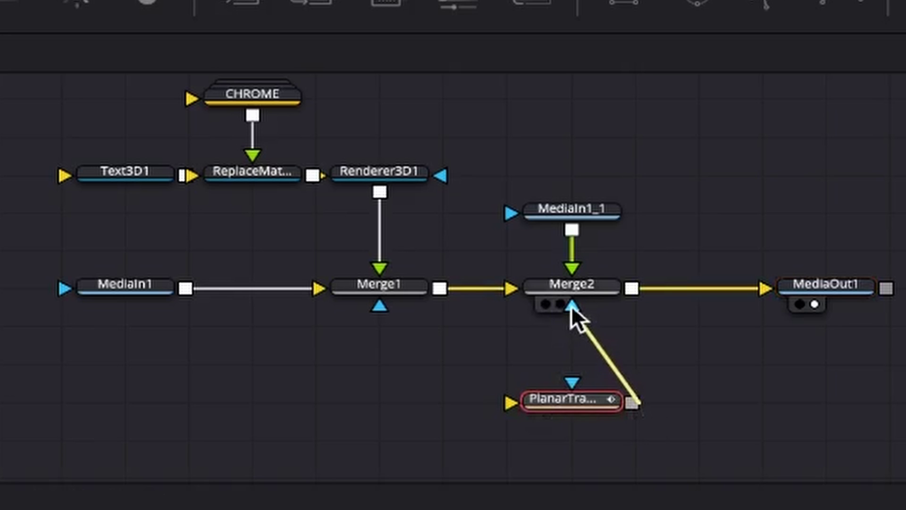
{"action": "left_click_drag", "start_coordinate": [571, 305], "coordinate": [571, 305]}
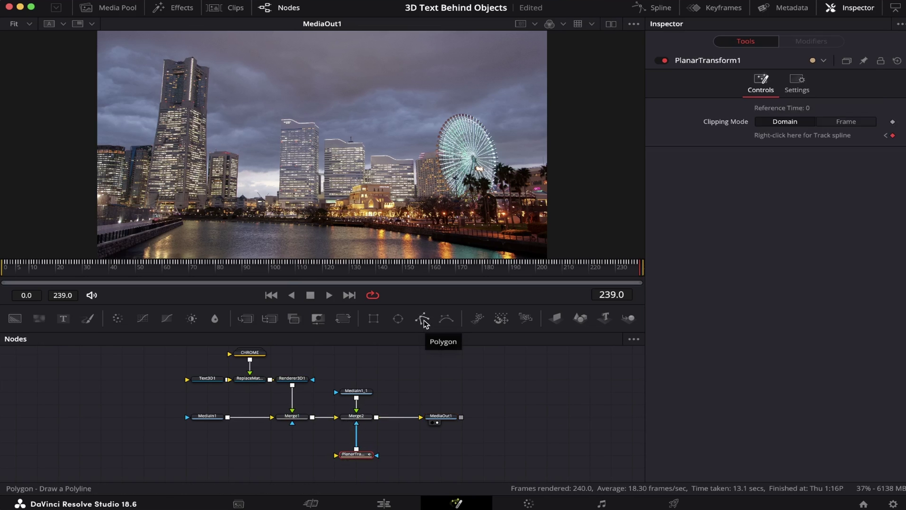
{"action": "left_click_drag", "start_coordinate": [424, 321], "coordinate": [293, 455]}
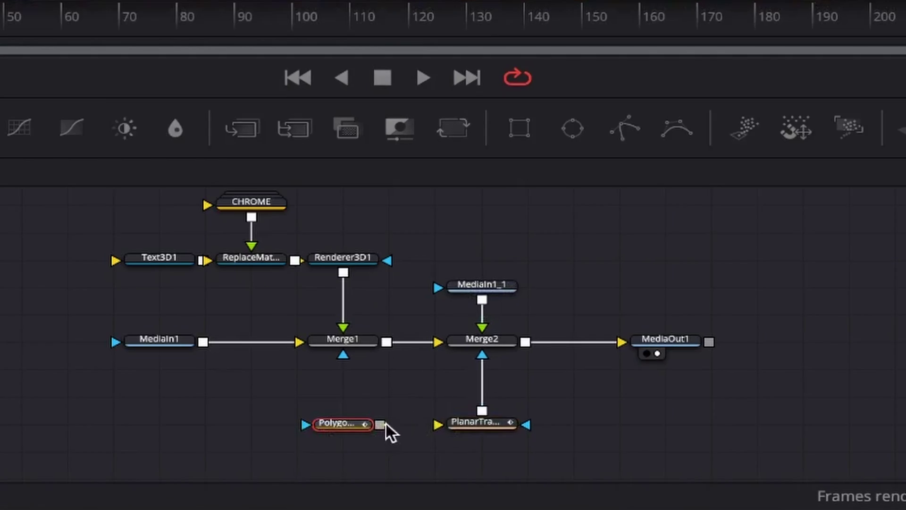
{"action": "left_click_drag", "start_coordinate": [386, 424], "coordinate": [439, 422]}
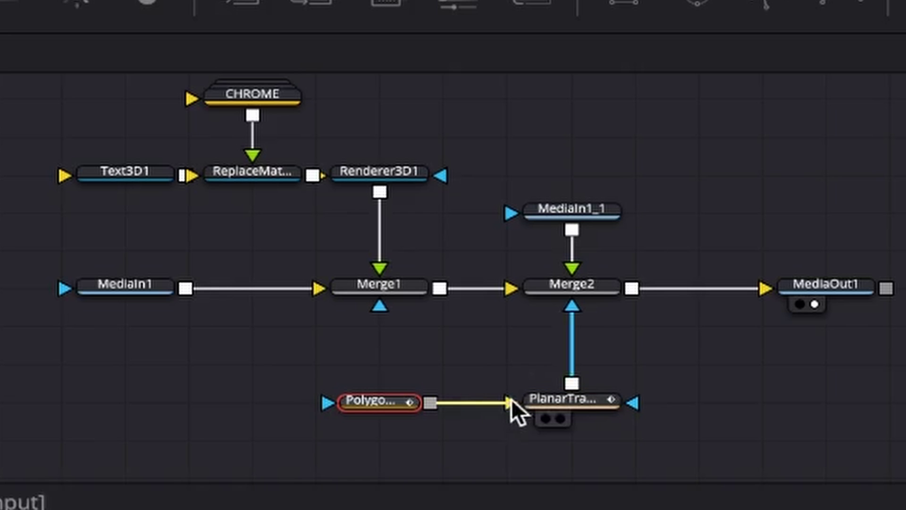
{"action": "left_click_drag", "start_coordinate": [511, 398], "coordinate": [519, 399]}
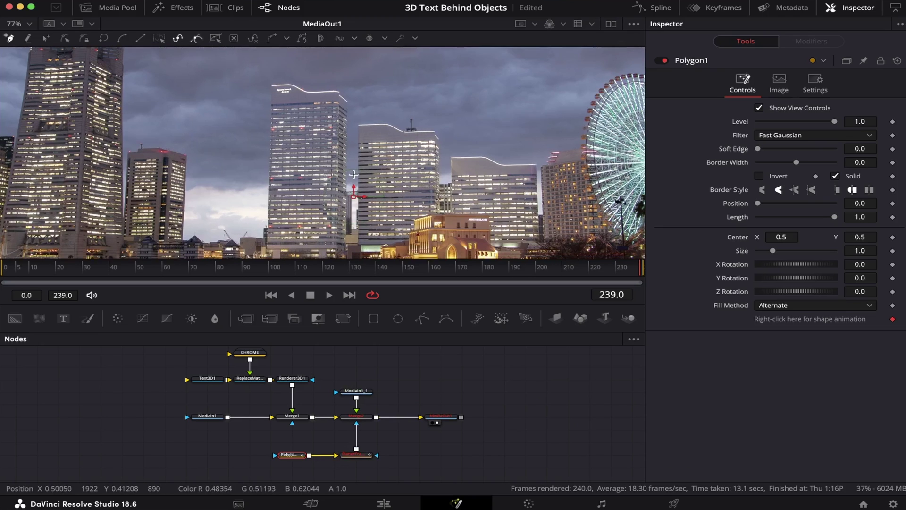
Step: Trace a closed Polygon1 mask around the central towers and rooftops, then fit the viewer
{"action": "left_click", "coordinate": [266, 218]}
{"action": "left_click", "coordinate": [271, 74]}
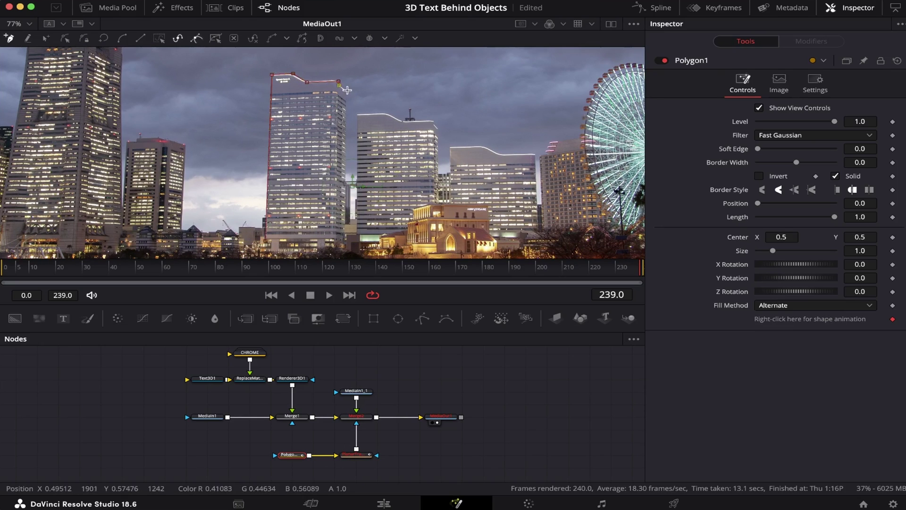
{"action": "left_click", "coordinate": [349, 226]}
{"action": "left_click", "coordinate": [358, 220]}
{"action": "left_click", "coordinate": [357, 115]}
{"action": "left_click", "coordinate": [386, 114]}
{"action": "left_click", "coordinate": [403, 123]}
{"action": "left_click", "coordinate": [434, 121]}
{"action": "left_click", "coordinate": [440, 129]}
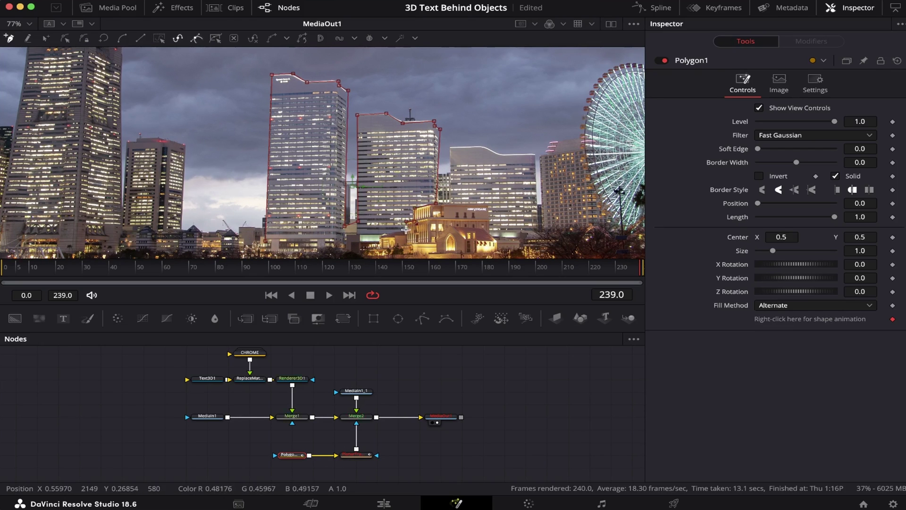
{"action": "left_click", "coordinate": [266, 218]}
{"action": "left_click", "coordinate": [18, 23]}
{"action": "left_click", "coordinate": [21, 38]}
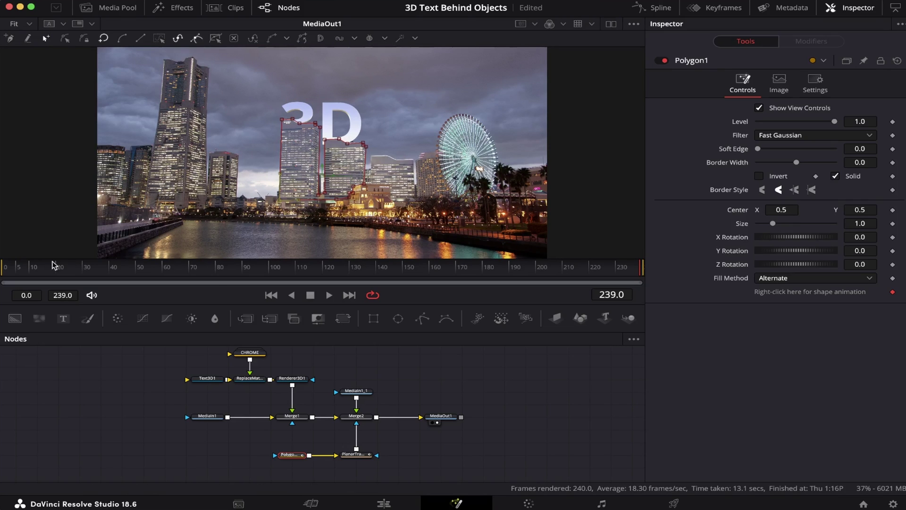
Step: On Text3D1, add Translation Y and Rotation Y keyframes at frame 0
{"action": "left_click", "coordinate": [210, 383]}
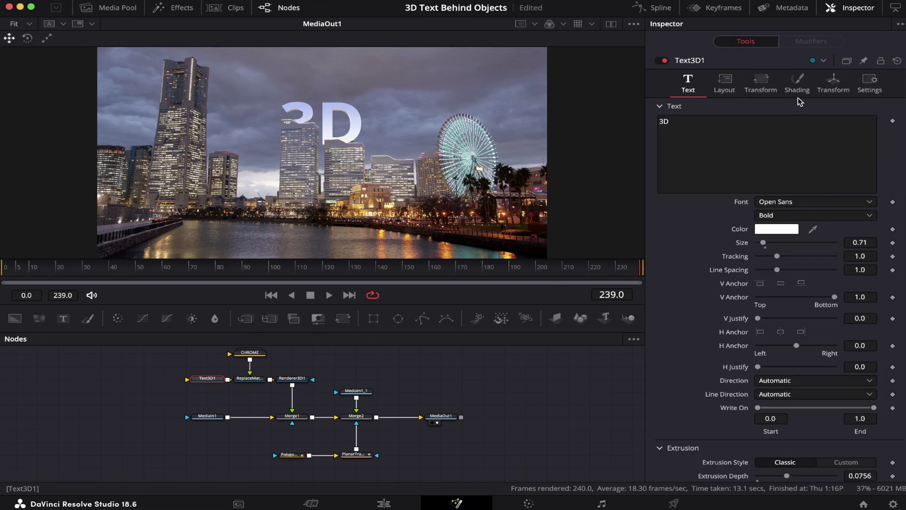
{"action": "left_click", "coordinate": [832, 84]}
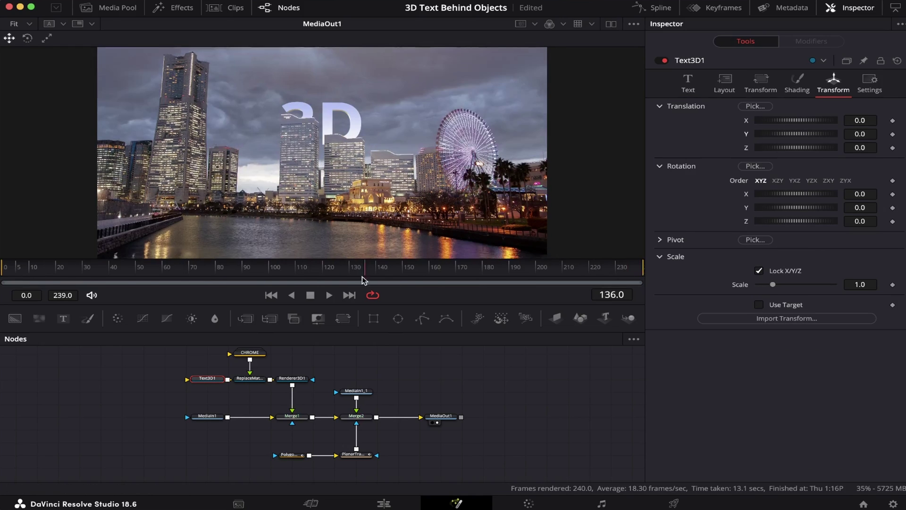
{"action": "left_click_drag", "start_coordinate": [361, 276], "coordinate": [5, 276]}
{"action": "left_click", "coordinate": [860, 147]}
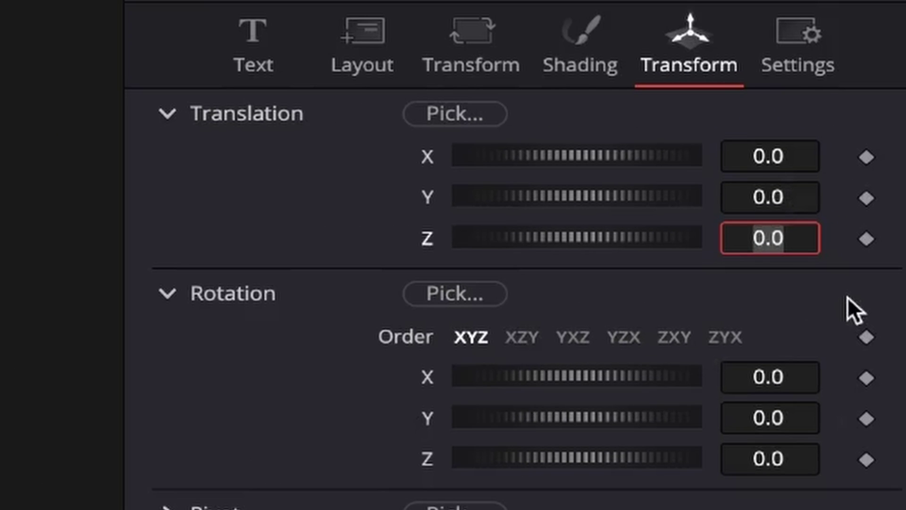
{"action": "left_click", "coordinate": [867, 197]}
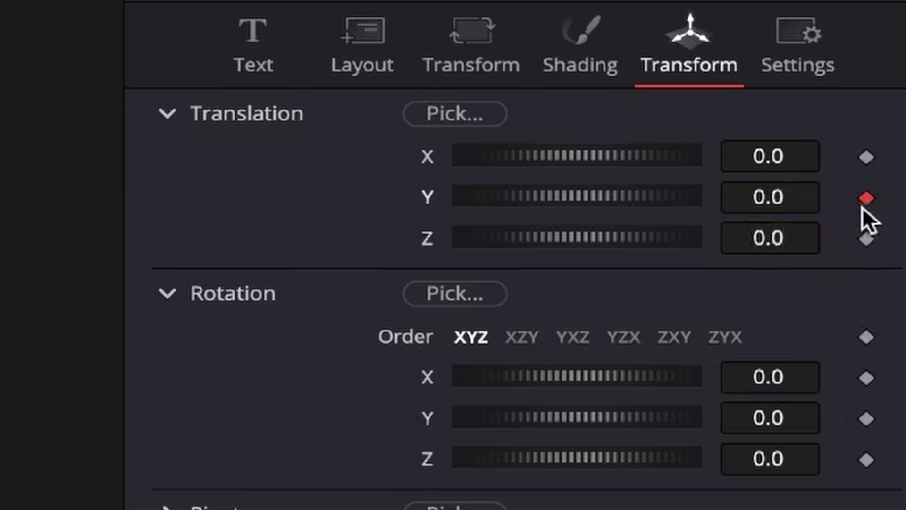
{"action": "left_click", "coordinate": [867, 418]}
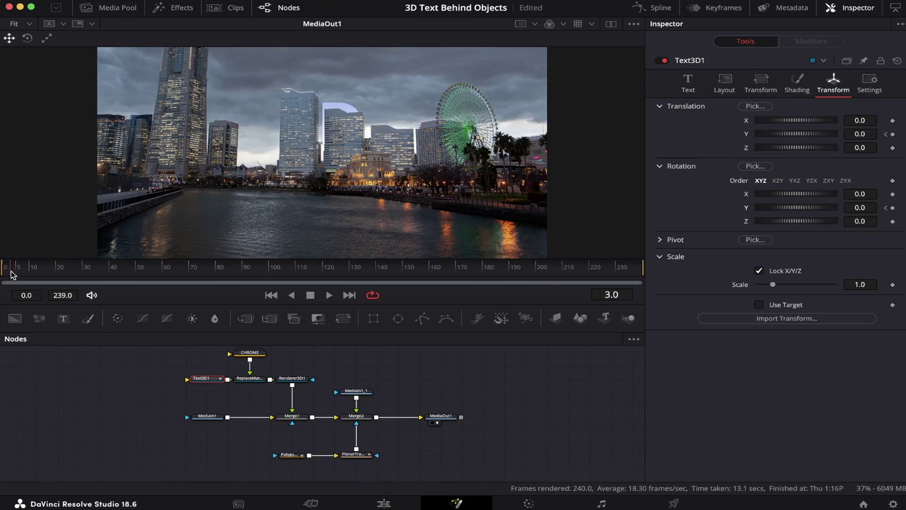
Step: At frame 239, raise the text to Y 0.352 and set Rotation Y to 1080
{"action": "left_click_drag", "start_coordinate": [439, 269], "coordinate": [666, 273]}
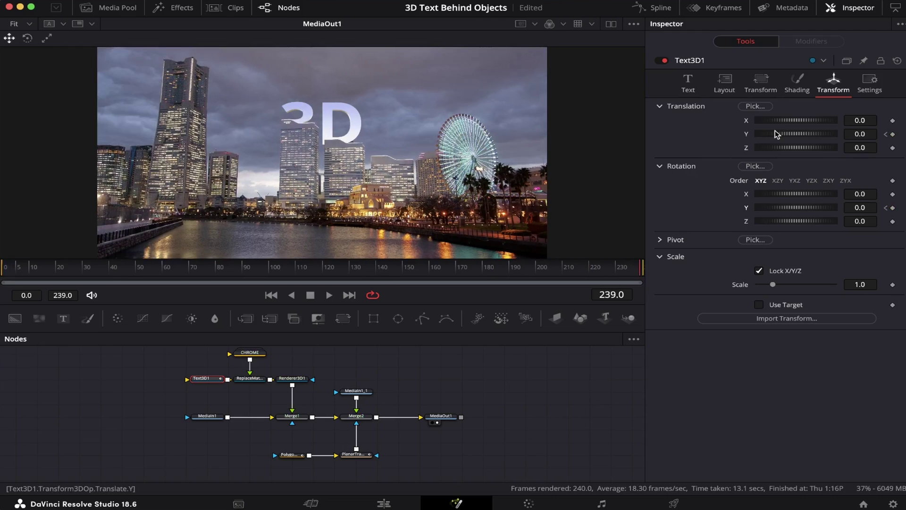
{"action": "left_click_drag", "start_coordinate": [857, 134], "coordinate": [899, 134]}
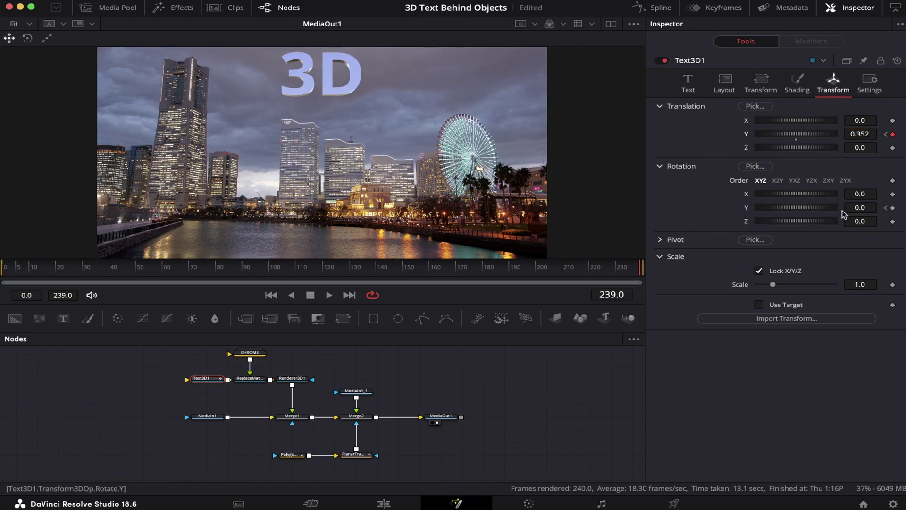
{"action": "left_click", "coordinate": [868, 207]}
{"action": "type", "text": "1080"}
{"action": "key", "text": "Tab"}
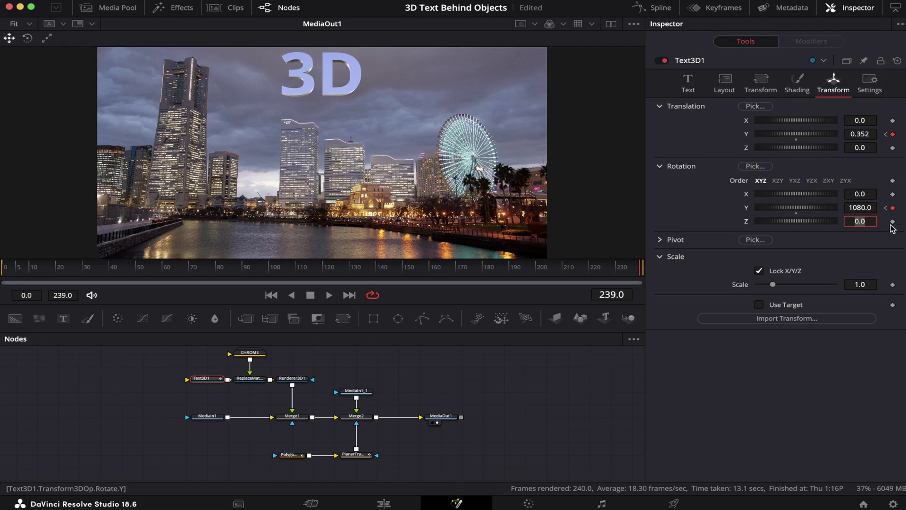